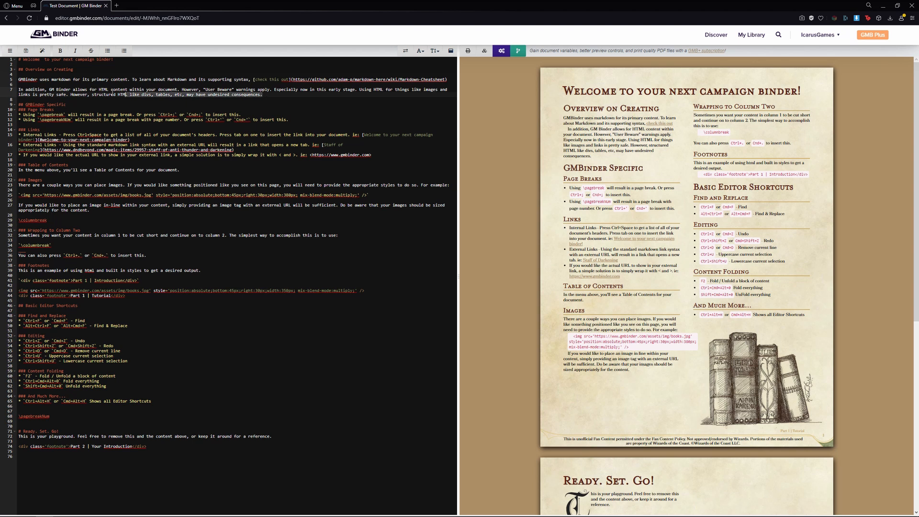
Step: Replace the overview paragraph with "This is an example of what can be achieved with GM Binder"
text(Thi)
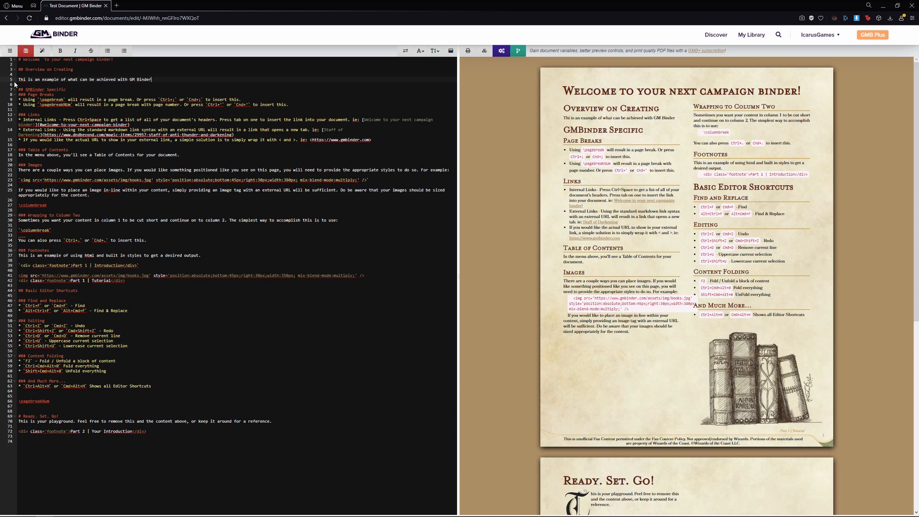
text(om)
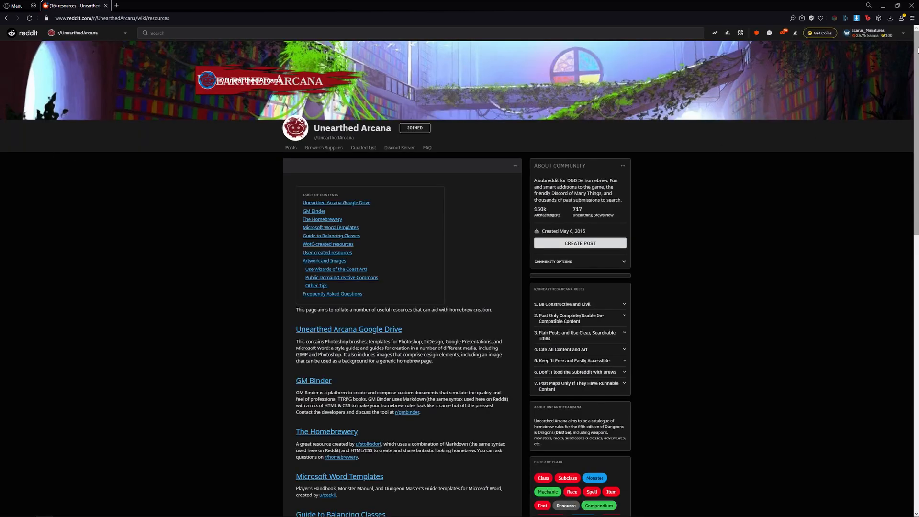
Step: Browse the Unearthed Arcana resources page and the Brewer's Supplies Drive folders for templates
drag(917, 50, 916, 318)
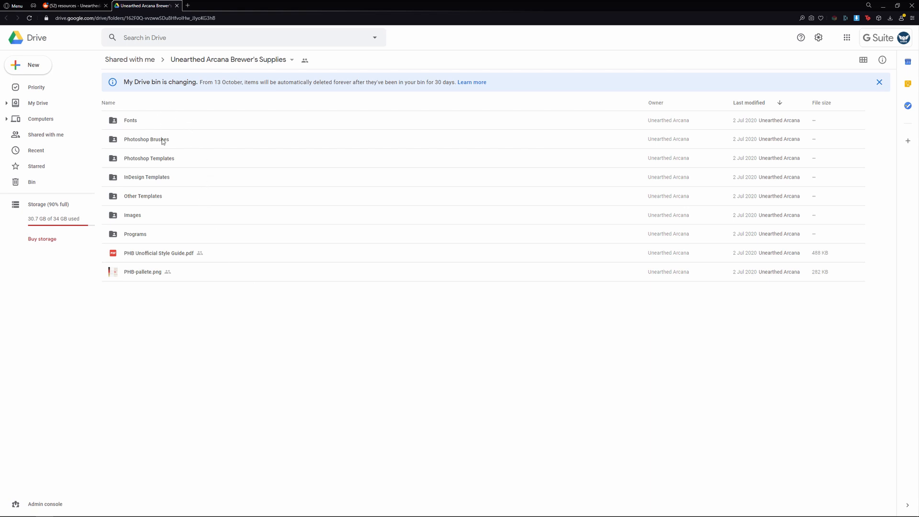
double_click(149, 158)
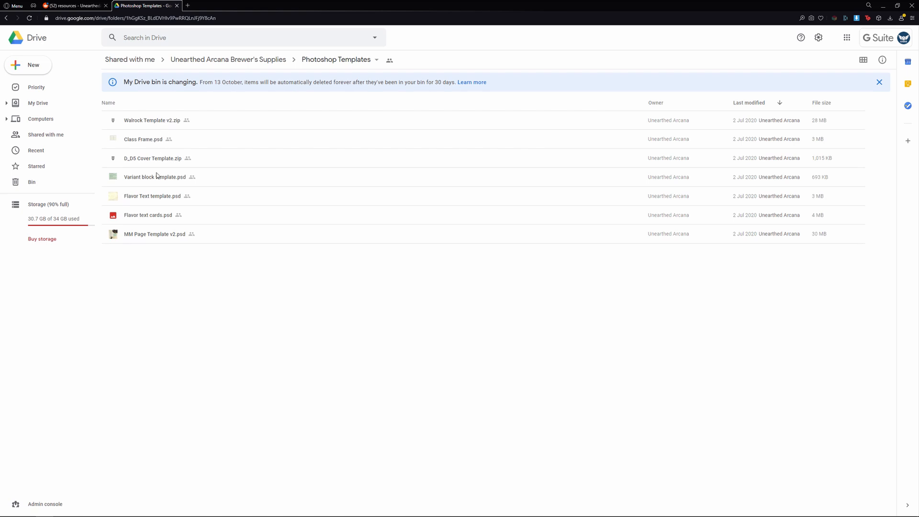
key(alt+Left)
double_click(176, 185)
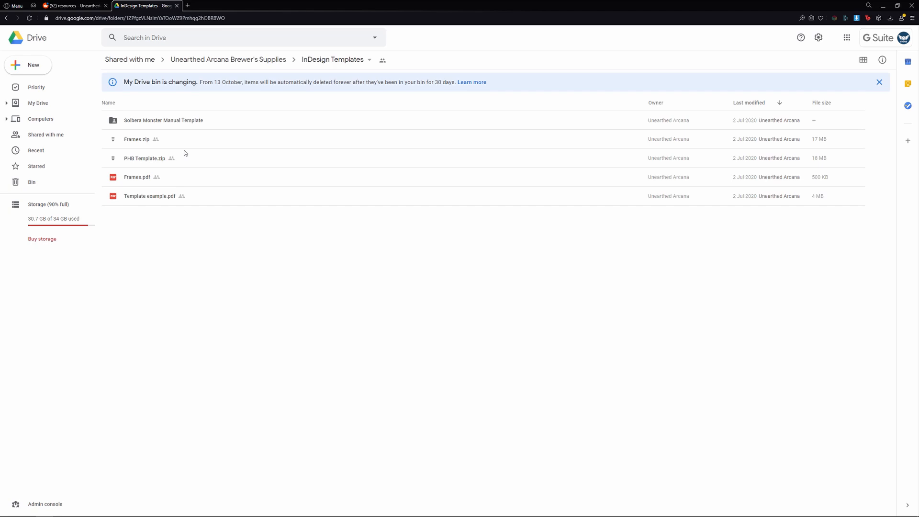
key(alt+Left)
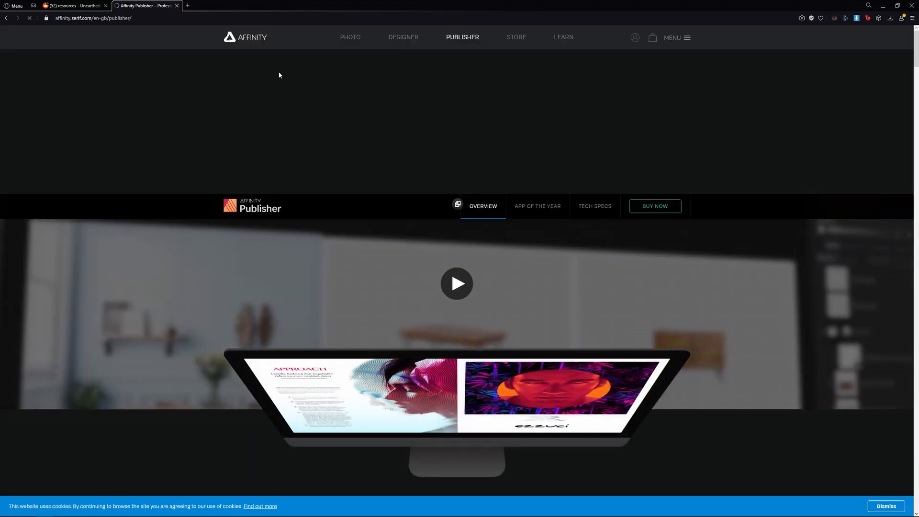
Step: Scroll through the Affinity Publisher product page to review its features
scroll(335, 191, down, 1)
scroll(552, 255, down, 3)
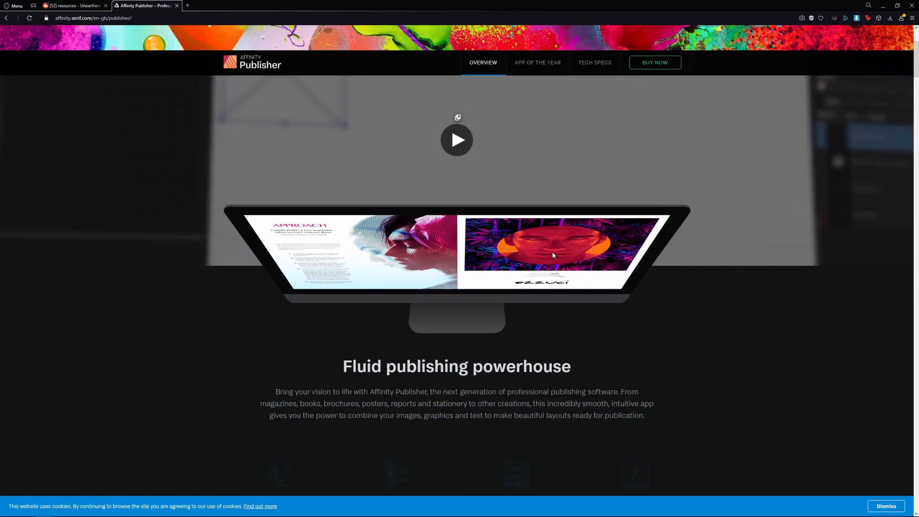
scroll(616, 239, down, 8)
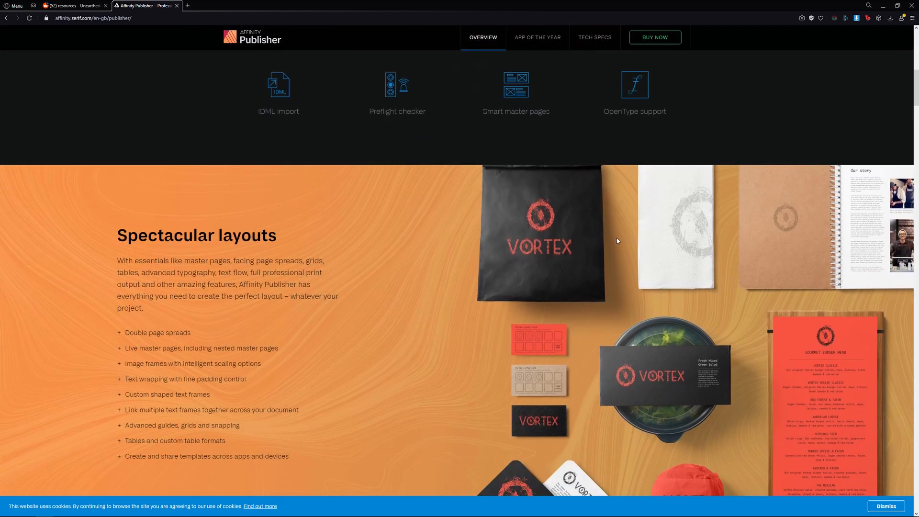
scroll(616, 237, down, 8)
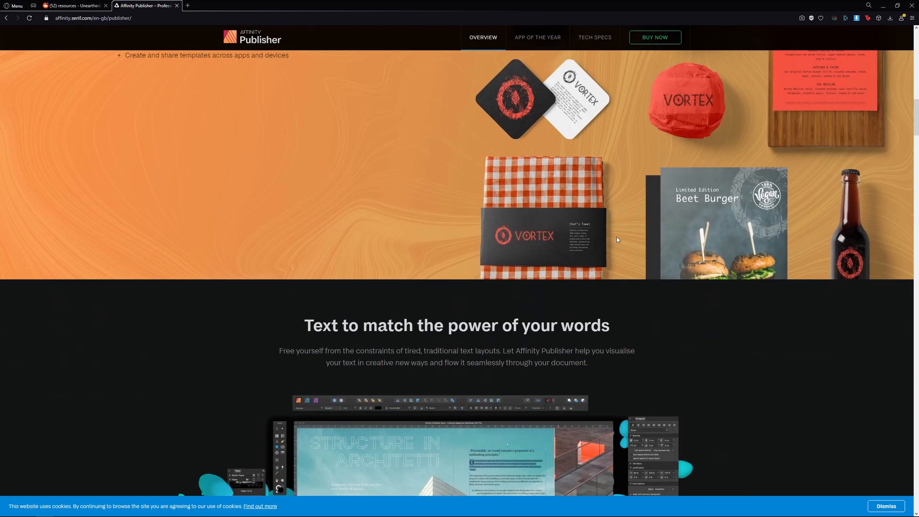
scroll(616, 238, down, 9)
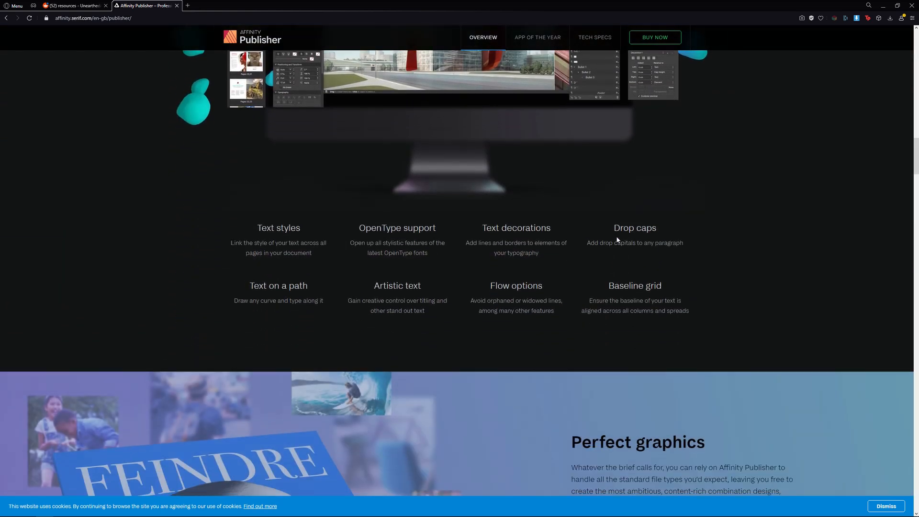
scroll(617, 238, down, 5)
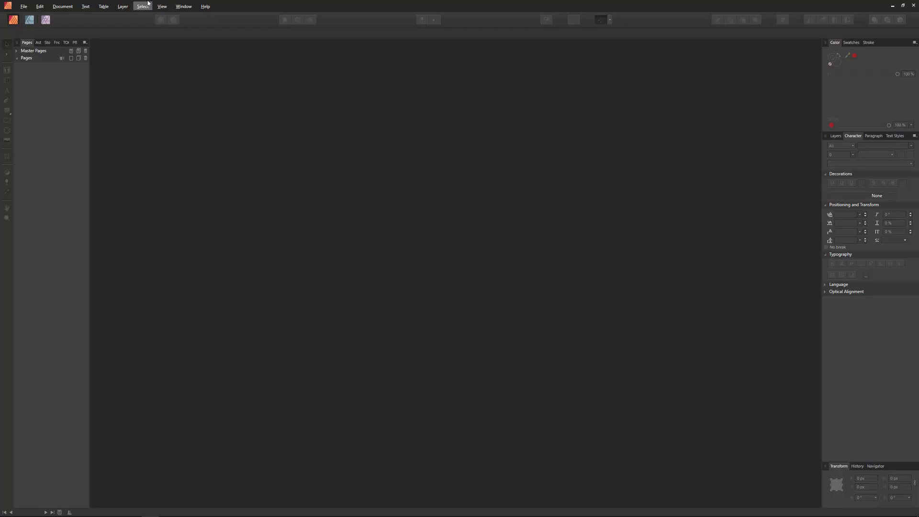
Step: Start a new document with the A4 Press Ready preset
click(24, 7)
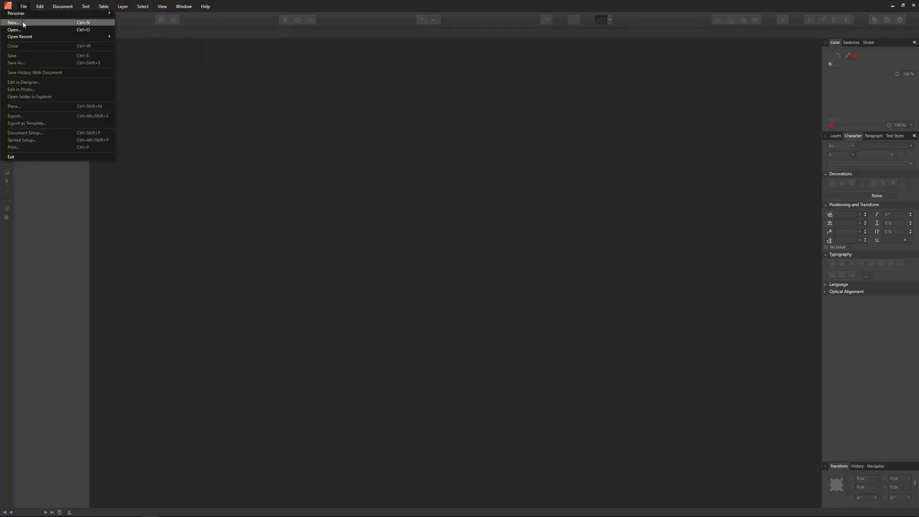
click(14, 22)
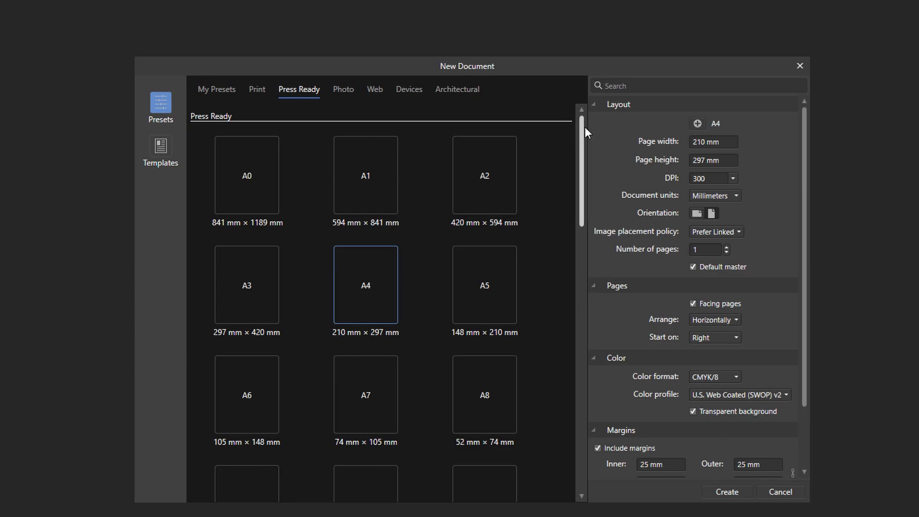
mouse_move(585, 127)
mouse_down()
mouse_move(584, 406)
mouse_move(583, 110)
mouse_up()
scroll(768, 181, down, 3)
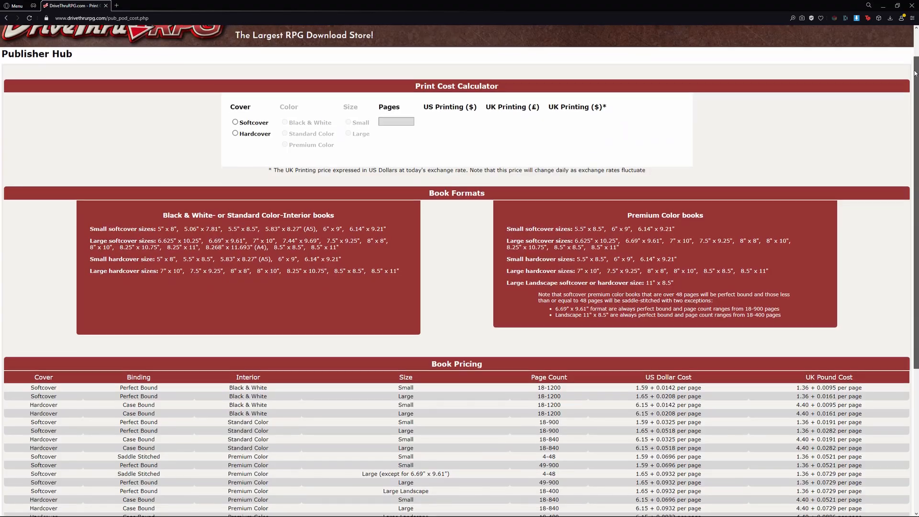
scroll(909, 111, down, 3)
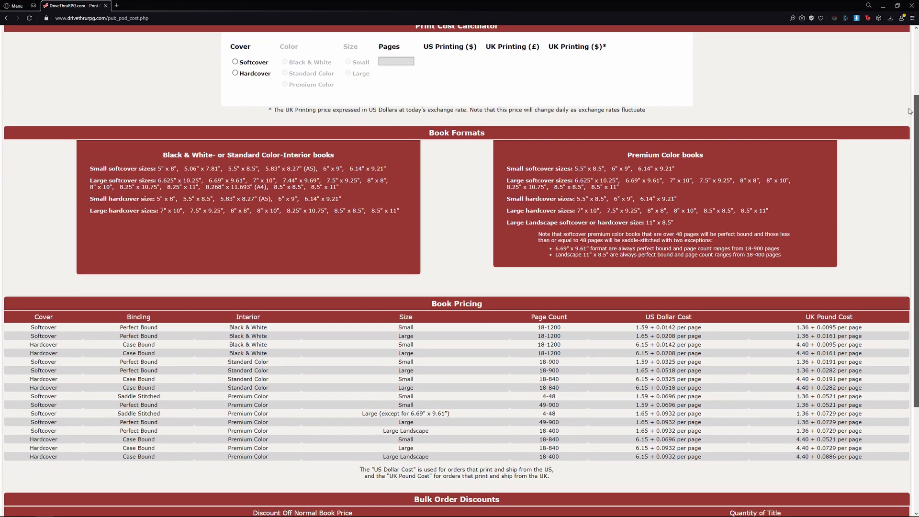
Step: Review the DriveThruRPG print cost calculator and book formats
drag(909, 111, 912, 216)
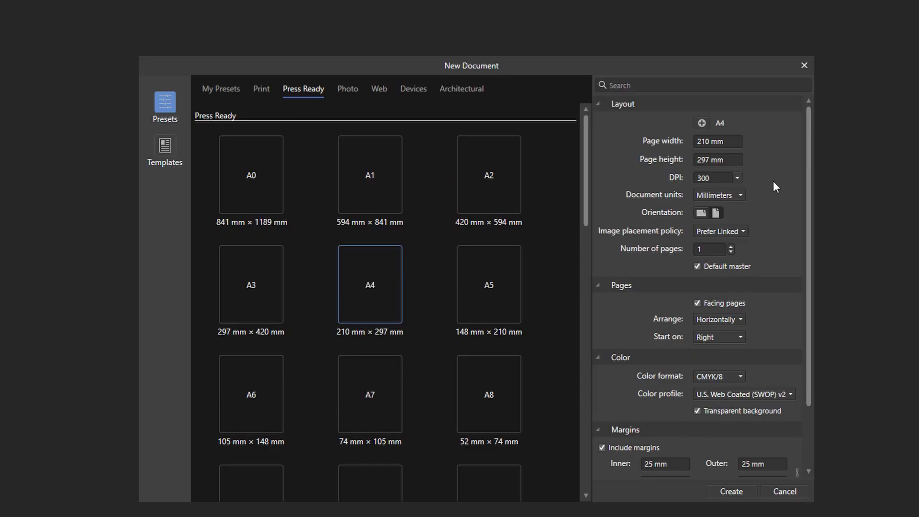
Step: Set the new document's page margins to 20 mm
scroll(773, 181, down, 3)
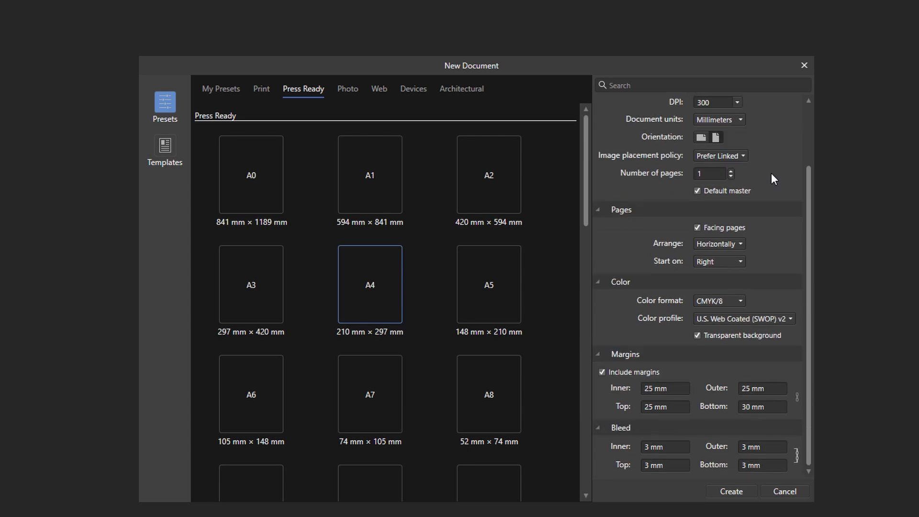
click(673, 388)
key(Tab)
text(20)
key(Tab)
key(Tab)
text(20)
key(Tab)
text(20)
key(Tab)
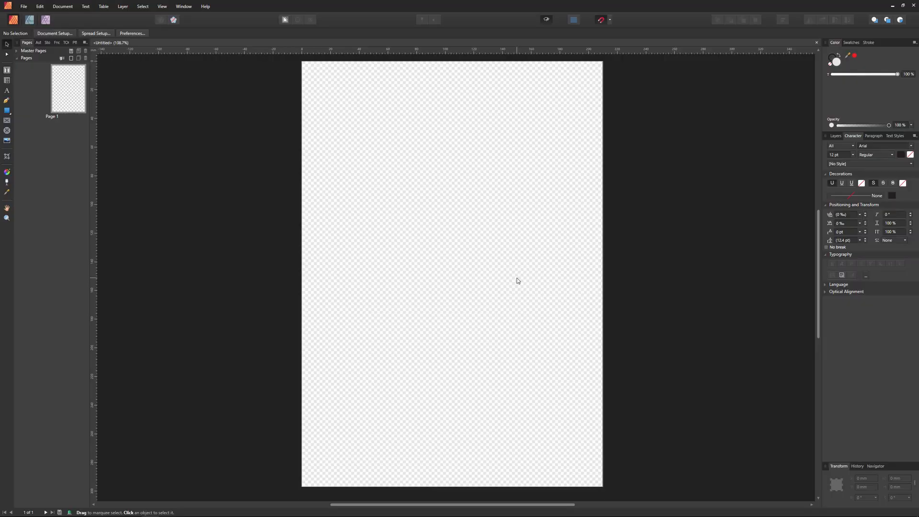
Step: Check the Document Setup layout options and open Master A for editing
click(55, 33)
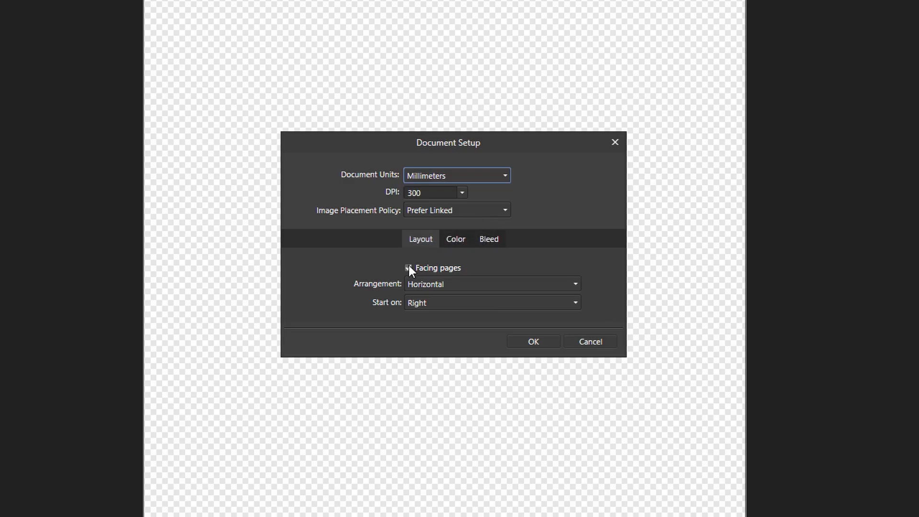
click(455, 241)
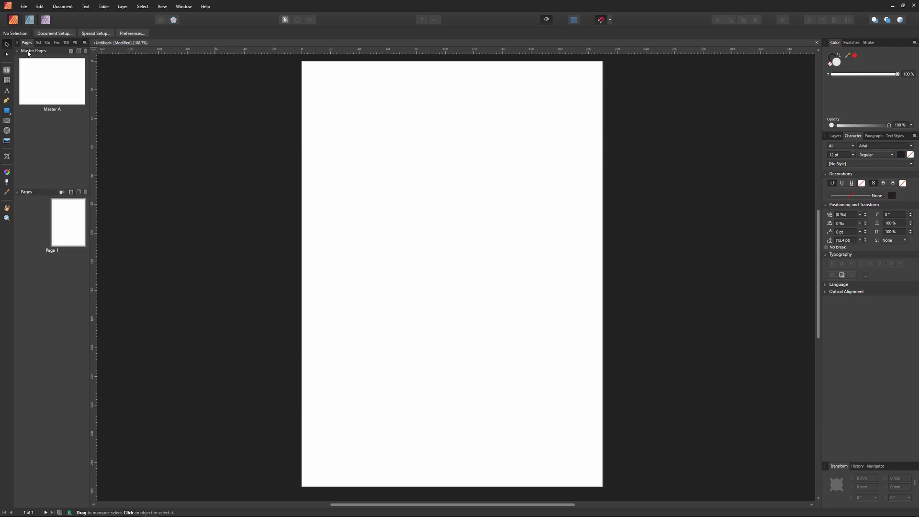
double_click(33, 86)
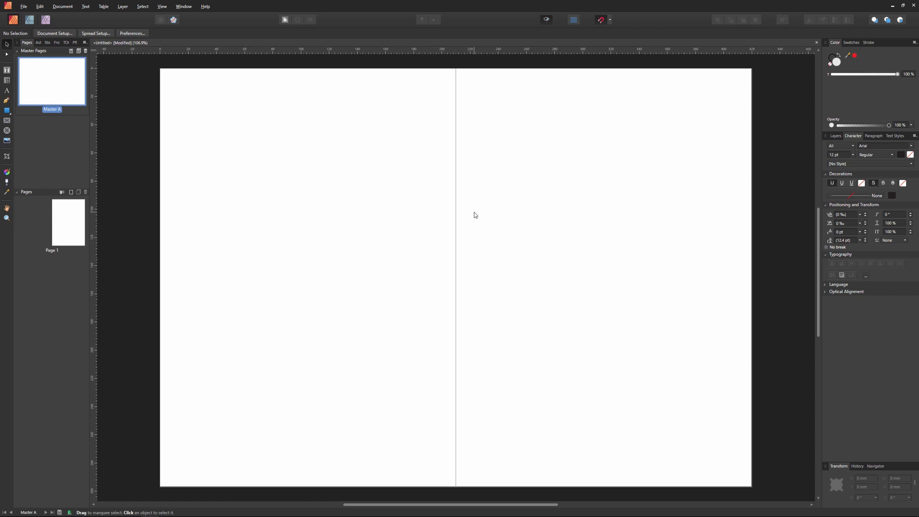
Step: Add "Test]" artistic text on the master's right page, then delete it
click(7, 91)
drag(483, 160, 577, 216)
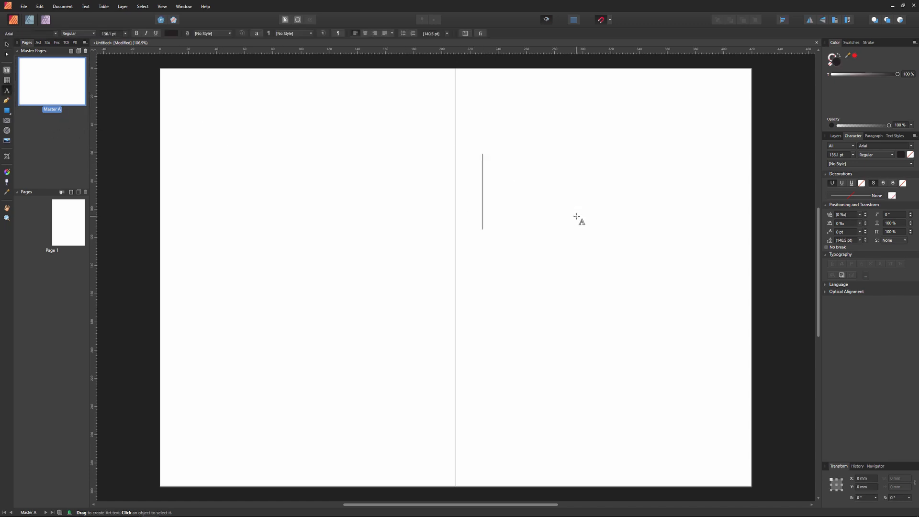
text(Test])
key(Escape)
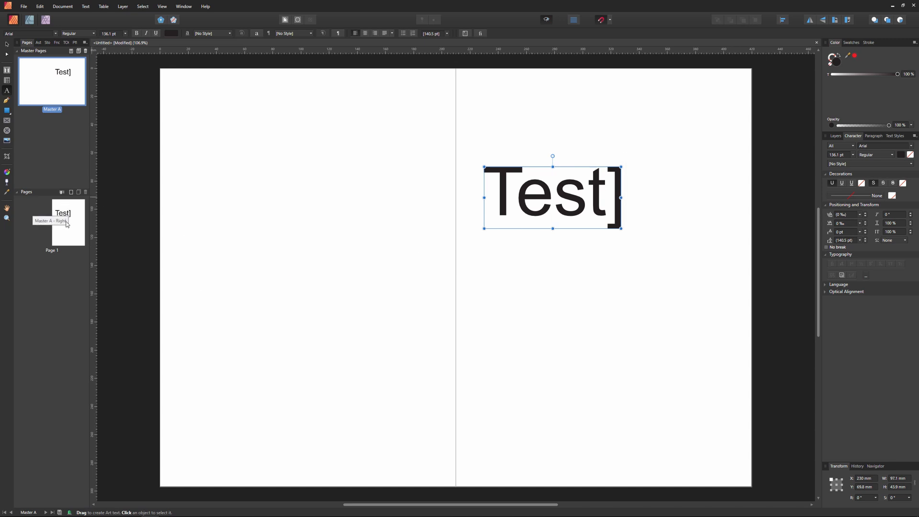
triple_click(563, 189)
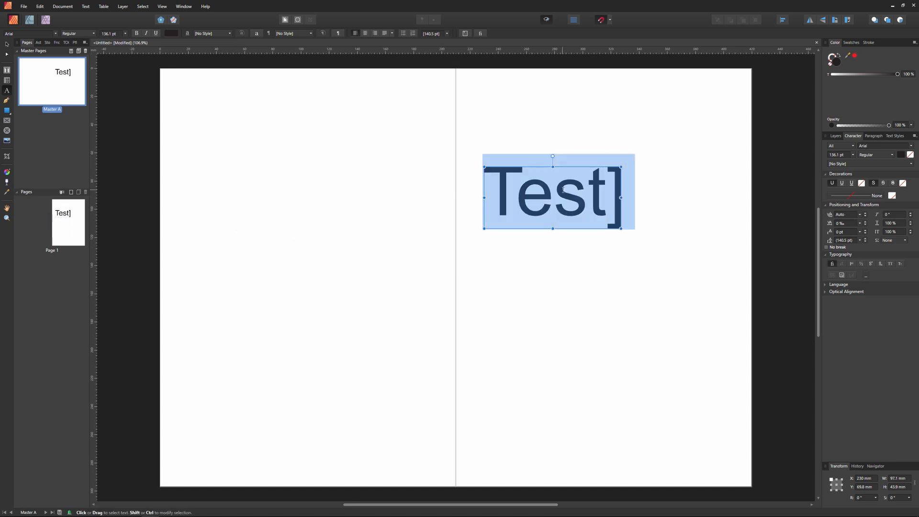
key(BackSpace)
key(Escape)
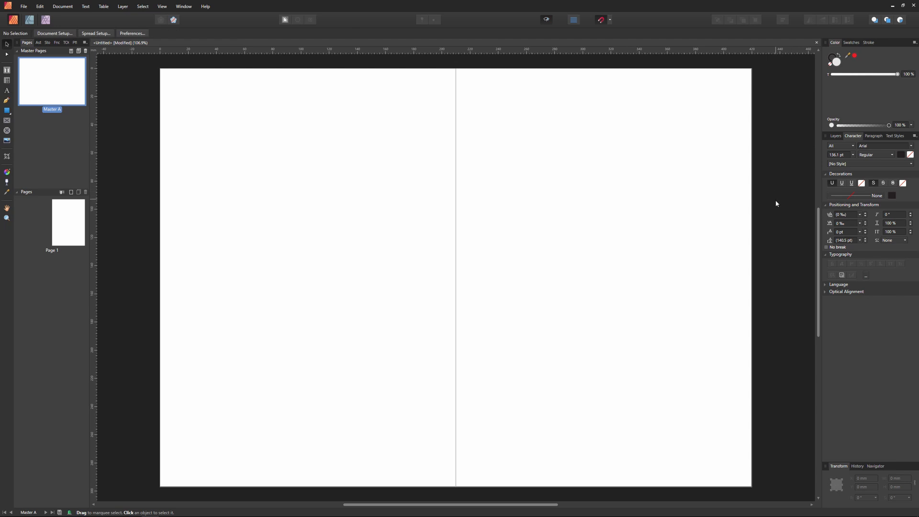
Step: Place the PHB background asset on the master's right page and fit it to the page edges
click(38, 42)
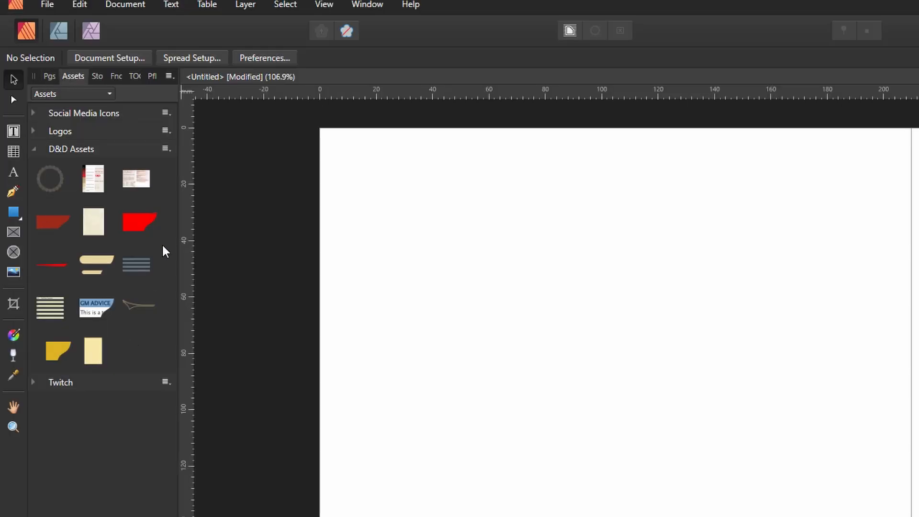
drag(98, 226, 918, 496)
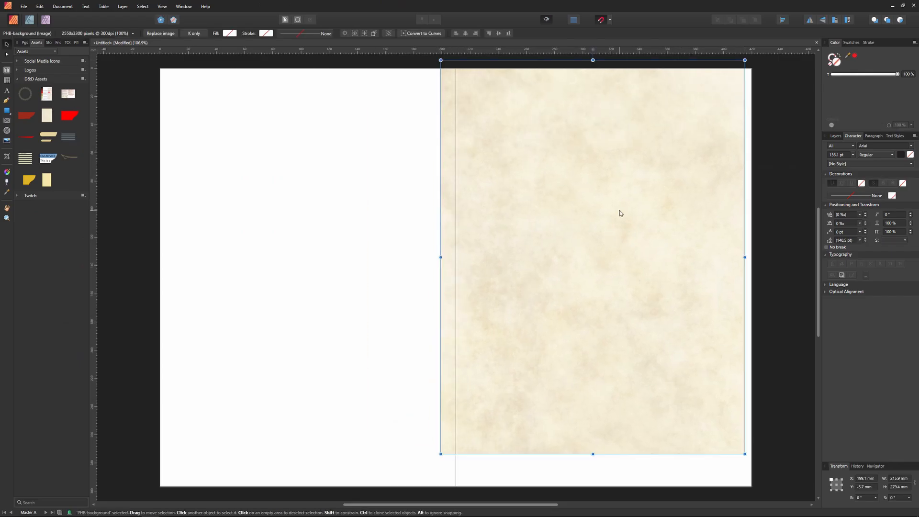
drag(619, 211, 637, 247)
drag(759, 92, 764, 62)
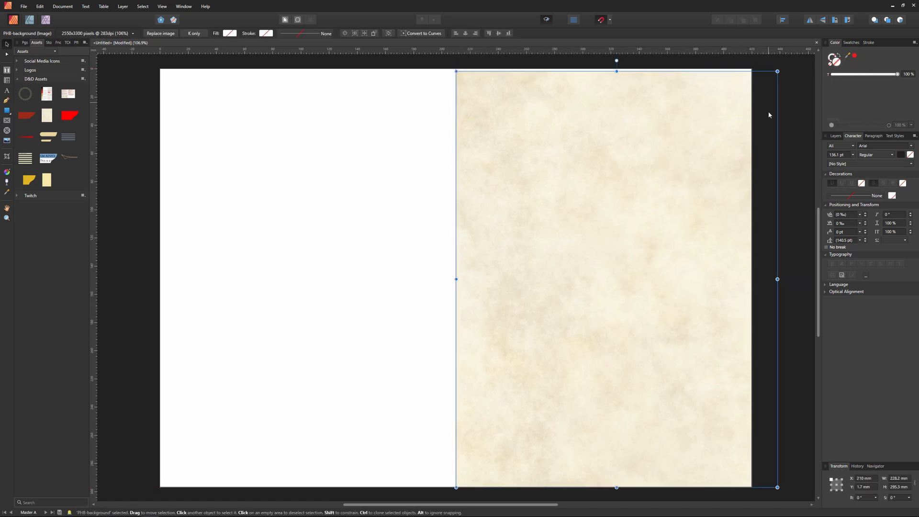
drag(777, 279, 752, 280)
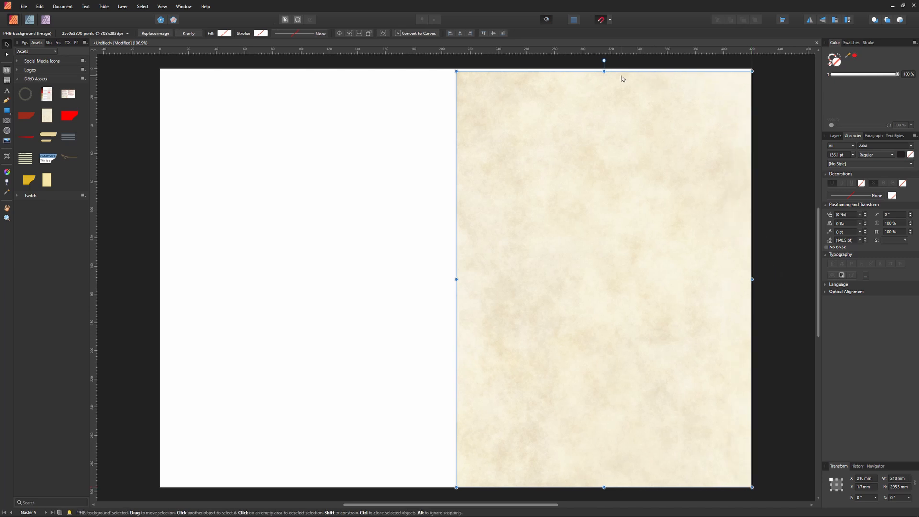
drag(601, 70, 603, 69)
Step: Duplicate the background image onto the master's left page
click(416, 184)
click(548, 197)
drag(548, 197, 252, 197)
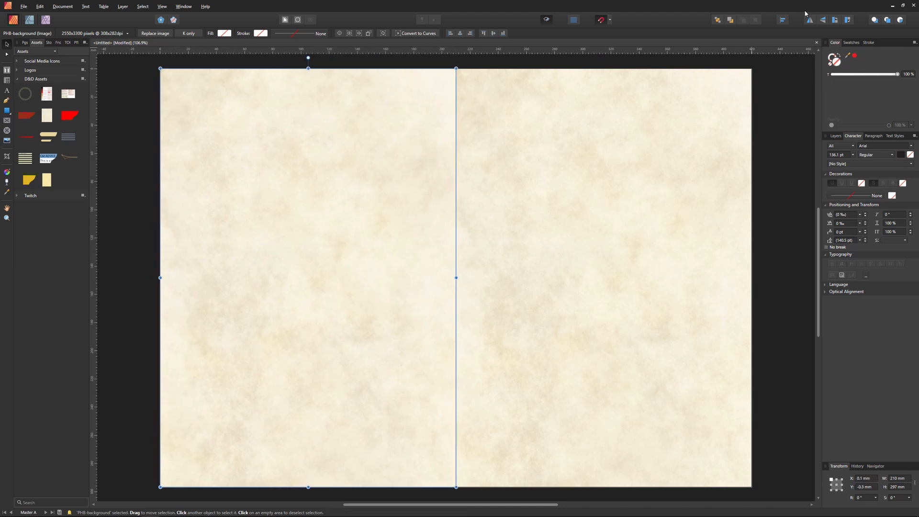
Step: Place the PHB footer accent asset along the bottom of the master spread
drag(69, 157, 576, 467)
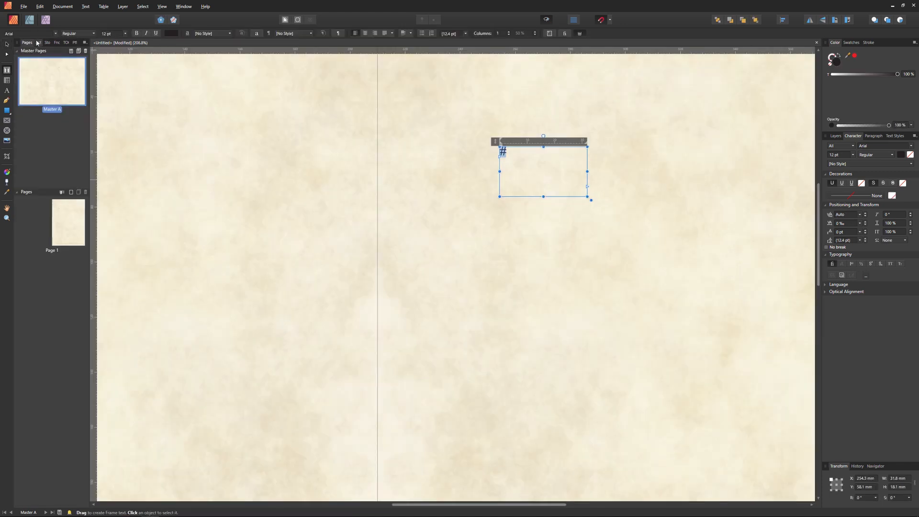
Step: Place the PHB palette image from the D&D Assets onto the master page
click(37, 43)
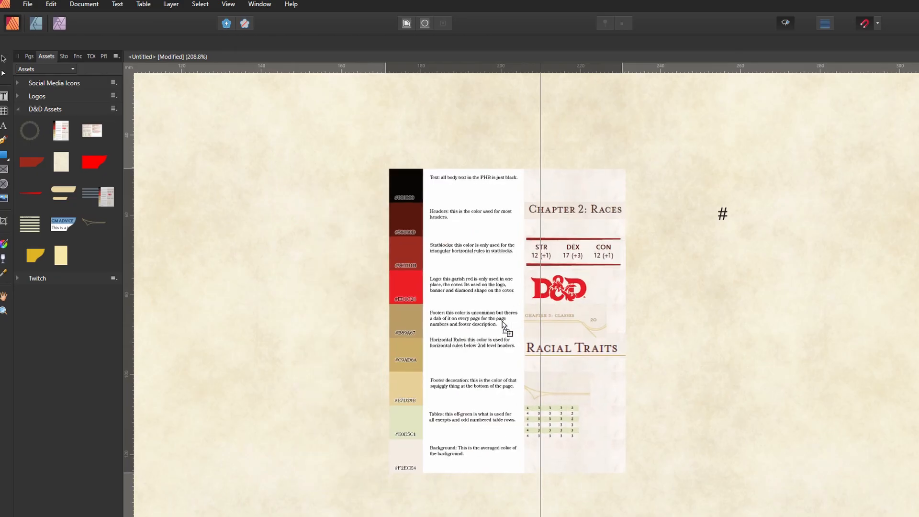
click(348, 225)
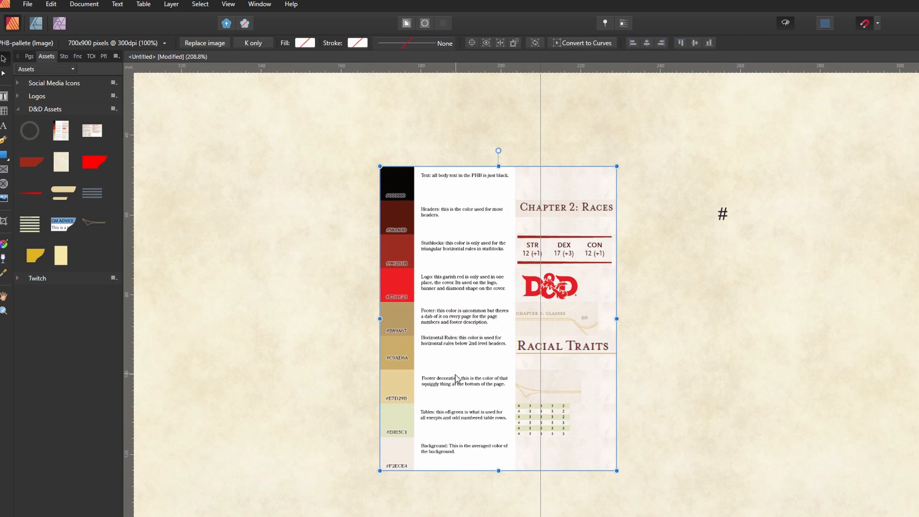
drag(918, 215, 392, 304)
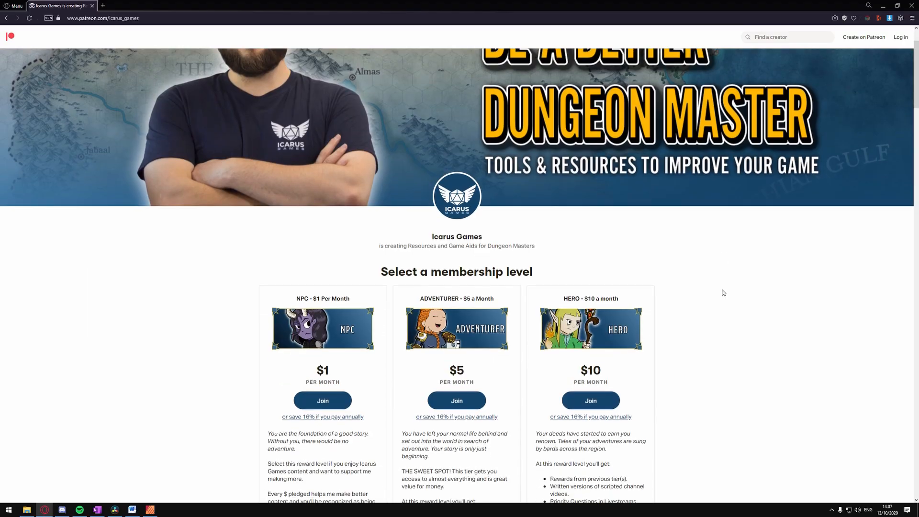
scroll(723, 292, down, 1)
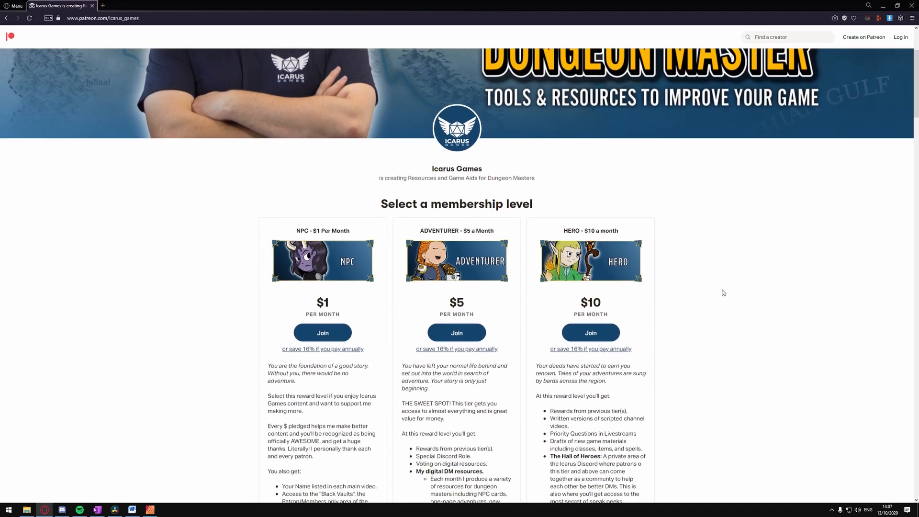
scroll(723, 292, down, 4)
scroll(723, 293, down, 4)
scroll(723, 292, down, 4)
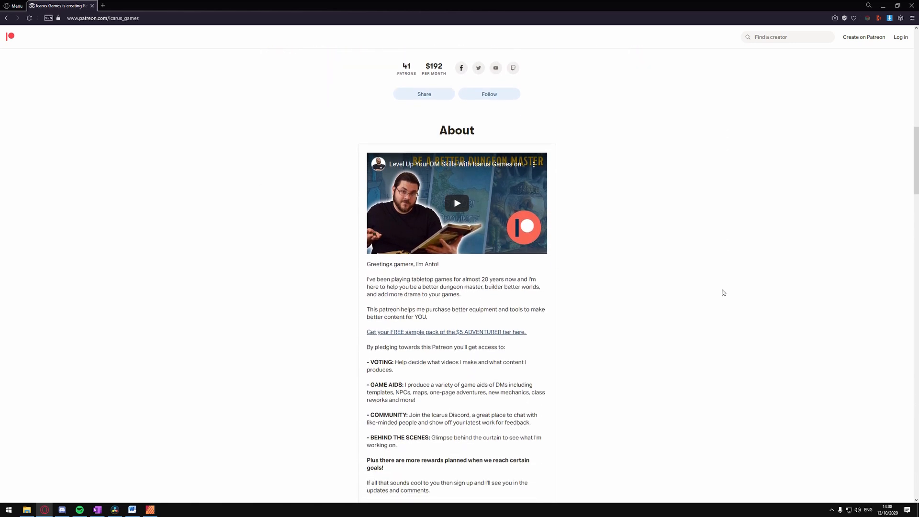
scroll(723, 292, down, 4)
scroll(723, 293, down, 5)
scroll(723, 292, down, 2)
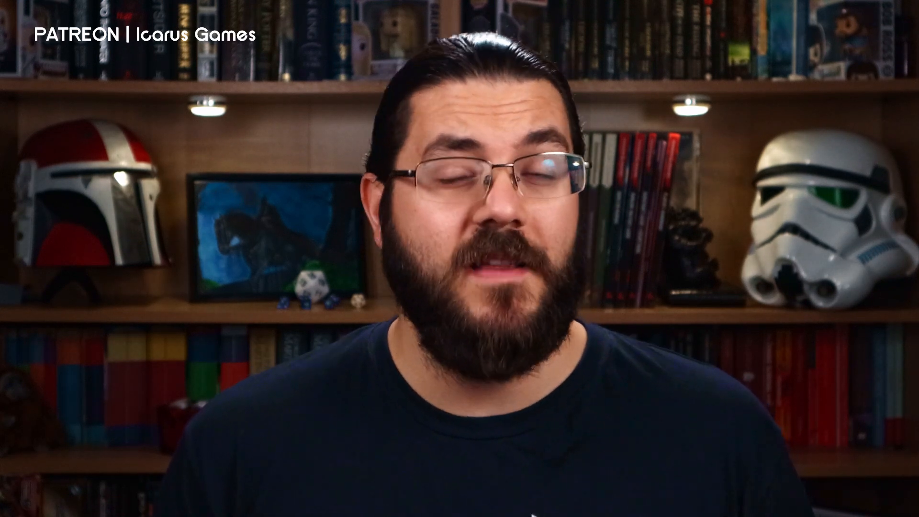
Step: Apply the Heading 1 paragraph style to the Title 1 text
click(311, 34)
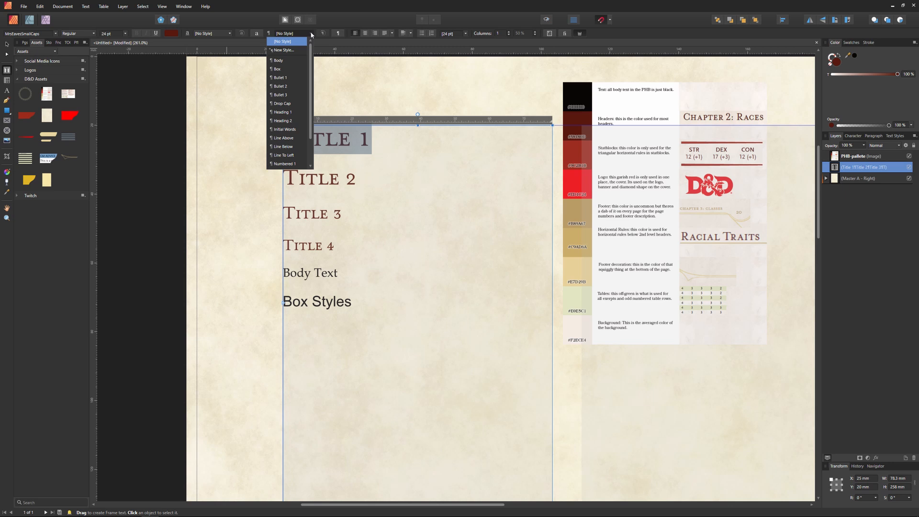
scroll(302, 142, down, 2)
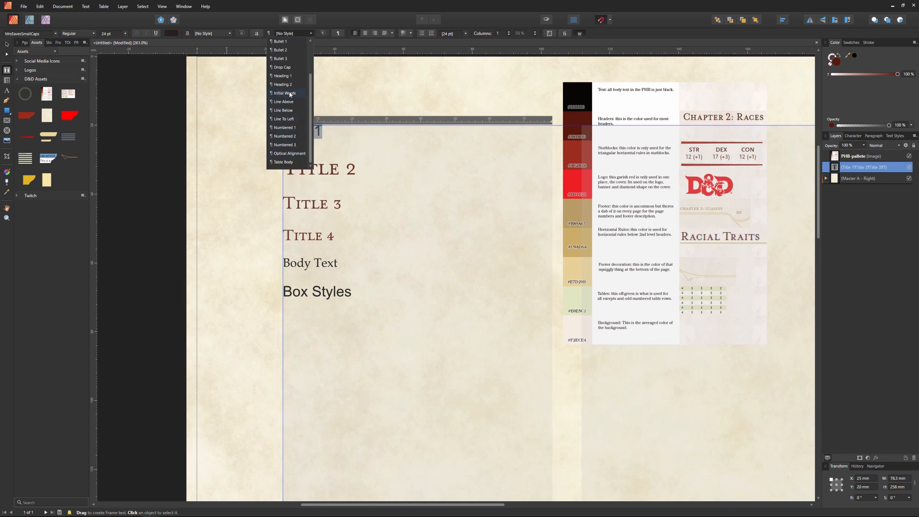
click(288, 76)
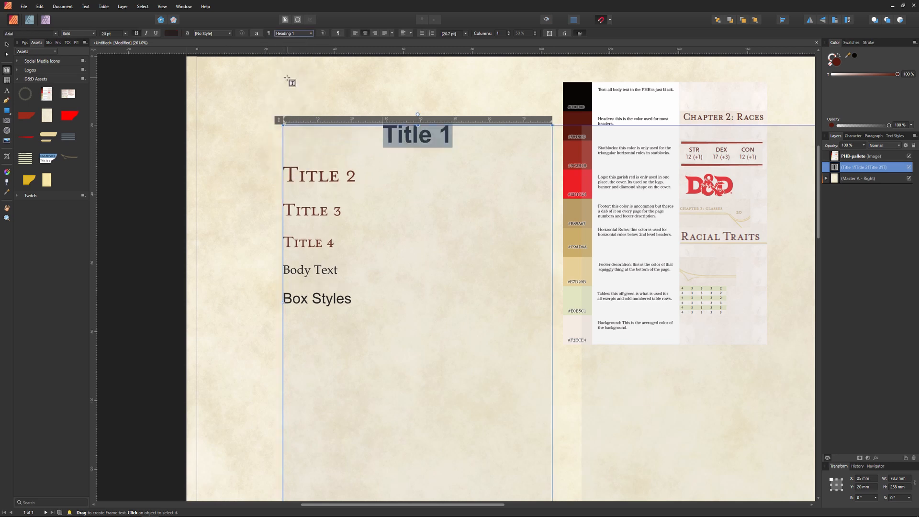
Step: Left-align the Title 1 text and set its font to MrsEavesSmallCaps
click(355, 33)
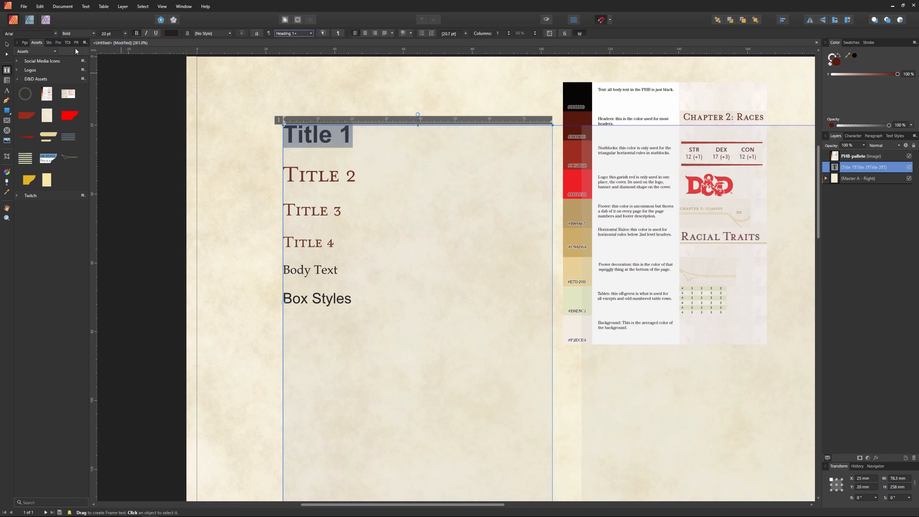
click(56, 33)
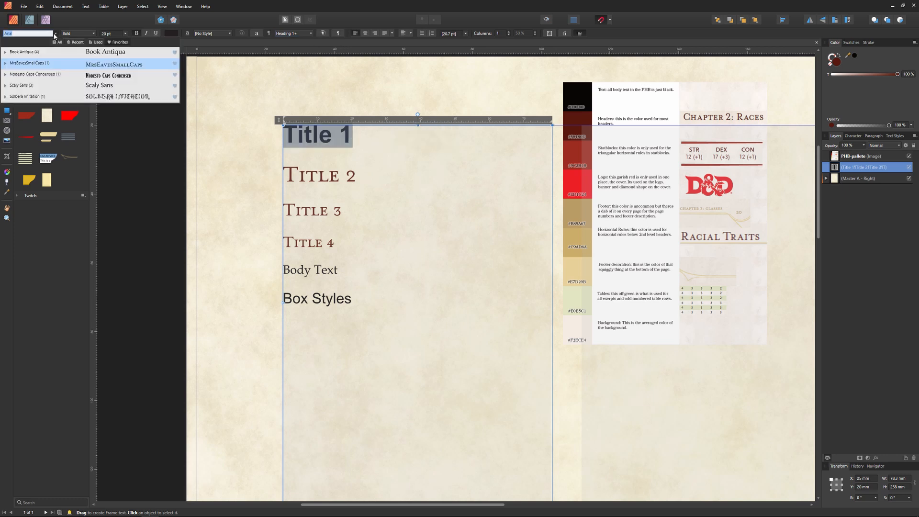
click(113, 63)
Step: Place the PHB monster stat block example image from the D&D Assets onto the page's lower right
mouse_move(848, 56)
mouse_down()
mouse_move(648, 78)
mouse_move(860, 57)
mouse_up()
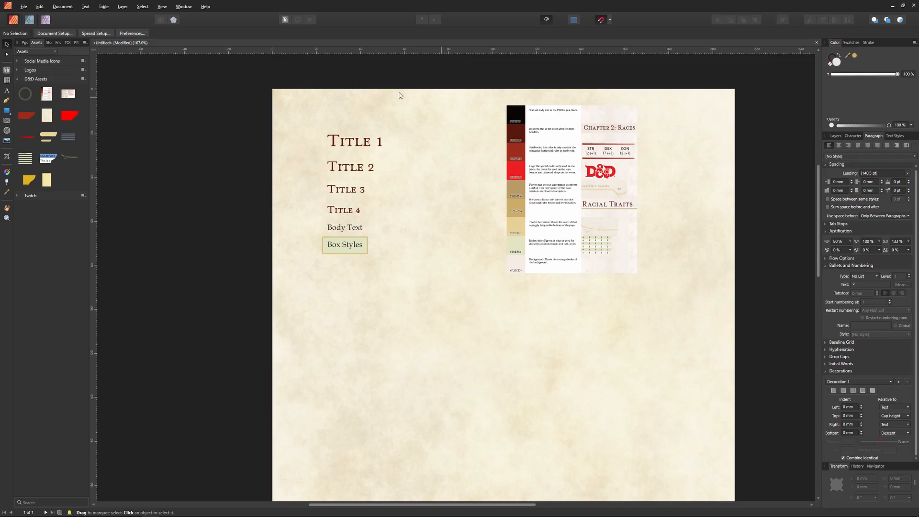
drag(65, 98, 589, 306)
click(469, 277)
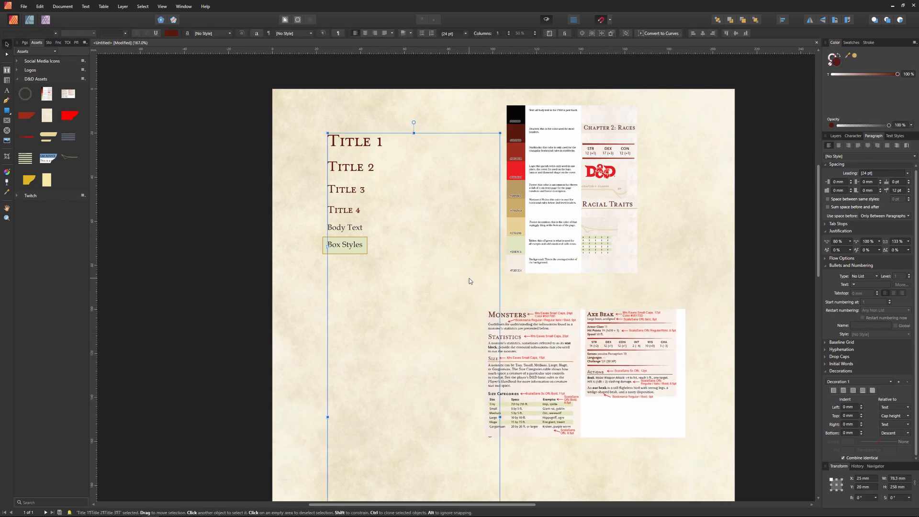
Step: Export the document as a template named Affinity D&D Template in the Products folder
click(22, 7)
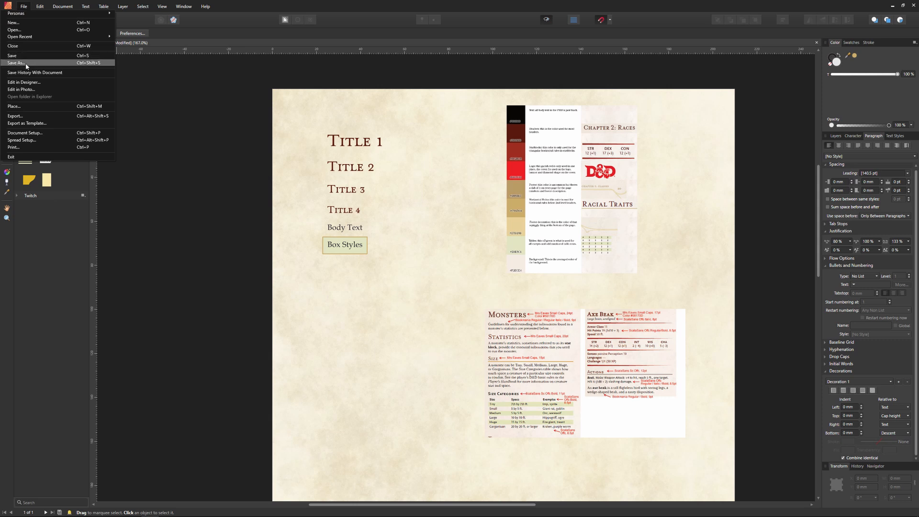
click(27, 123)
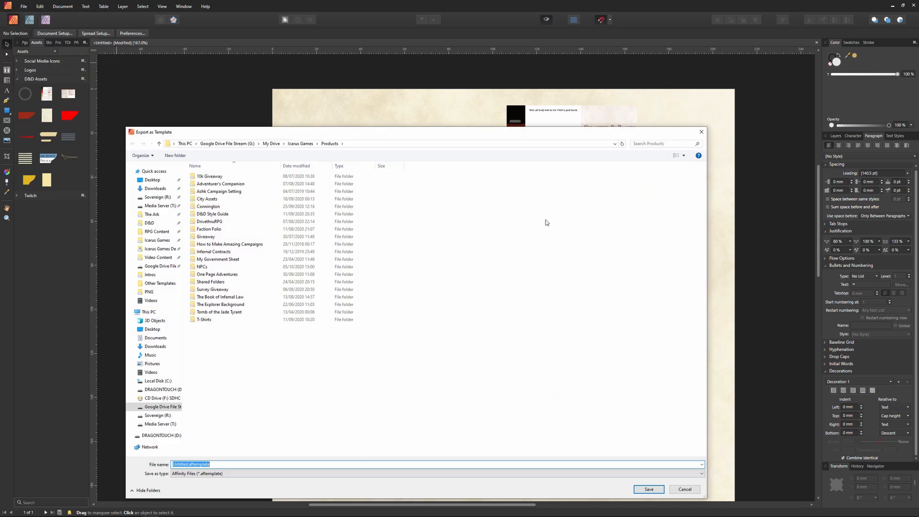
text(Affi)
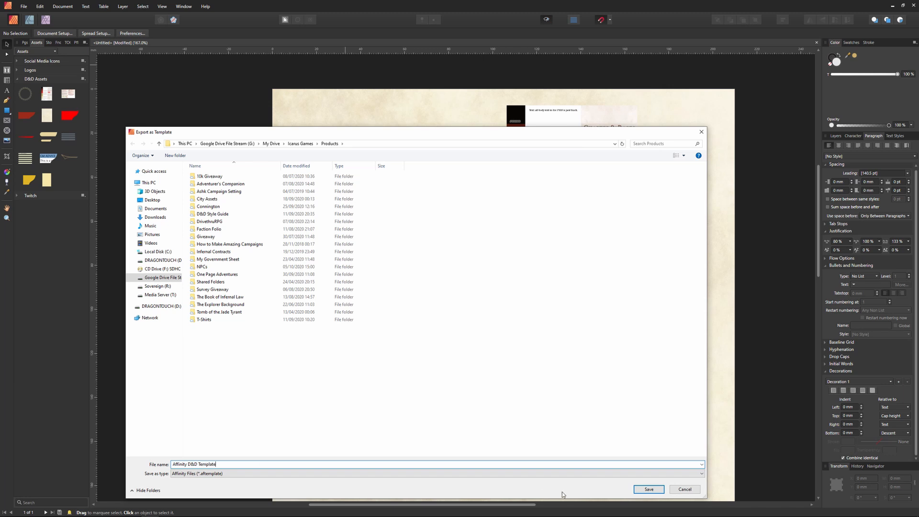
click(641, 490)
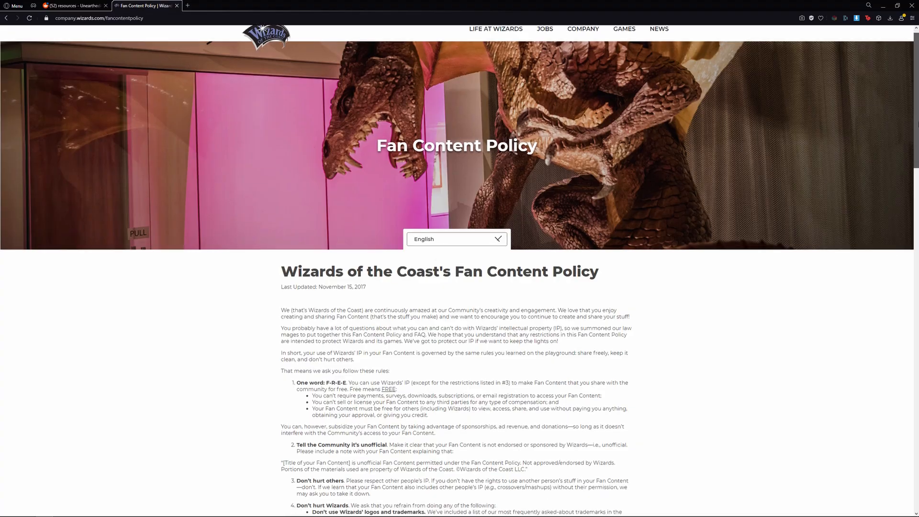
Step: Read through Wizards of the Coast's Fan Content Policy page
scroll(912, 153, down, 2)
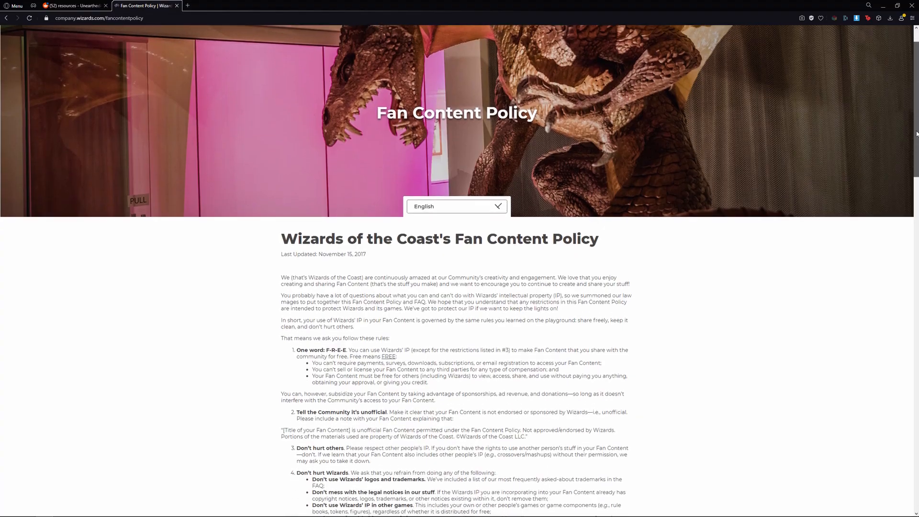
drag(912, 152, 907, 193)
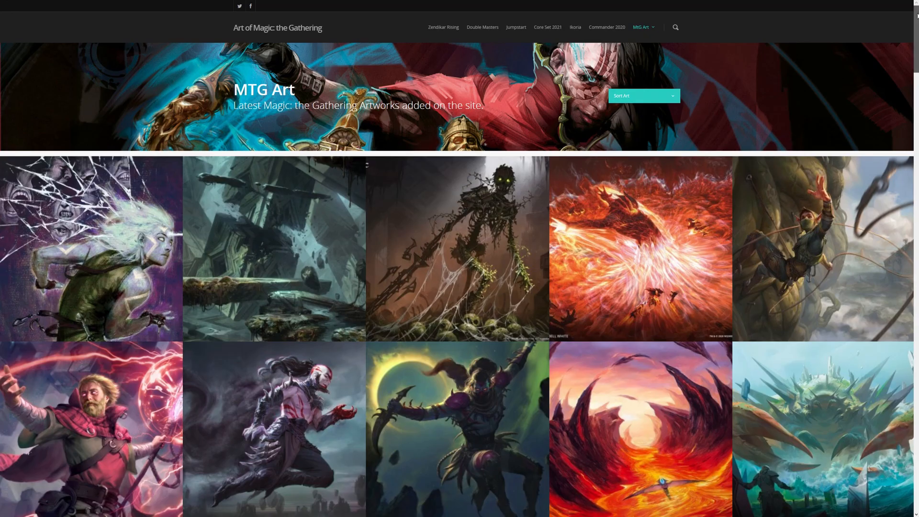
drag(916, 15, 916, 109)
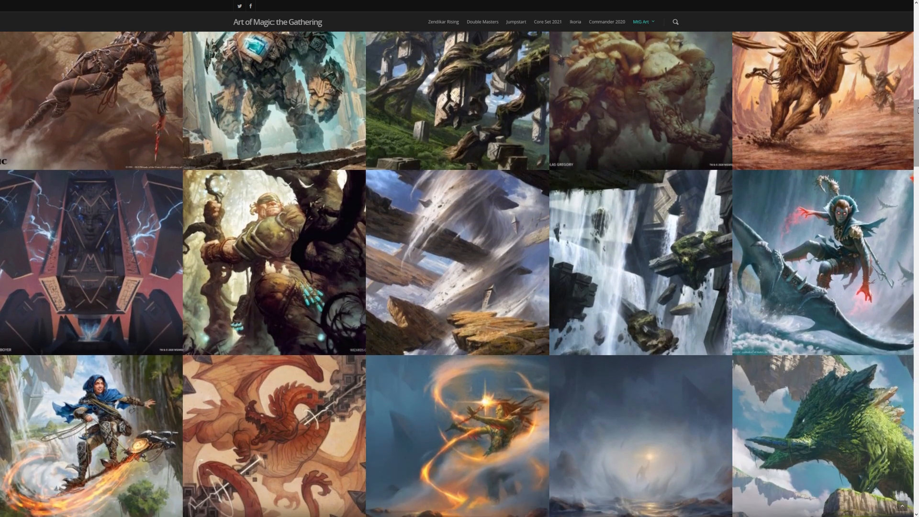